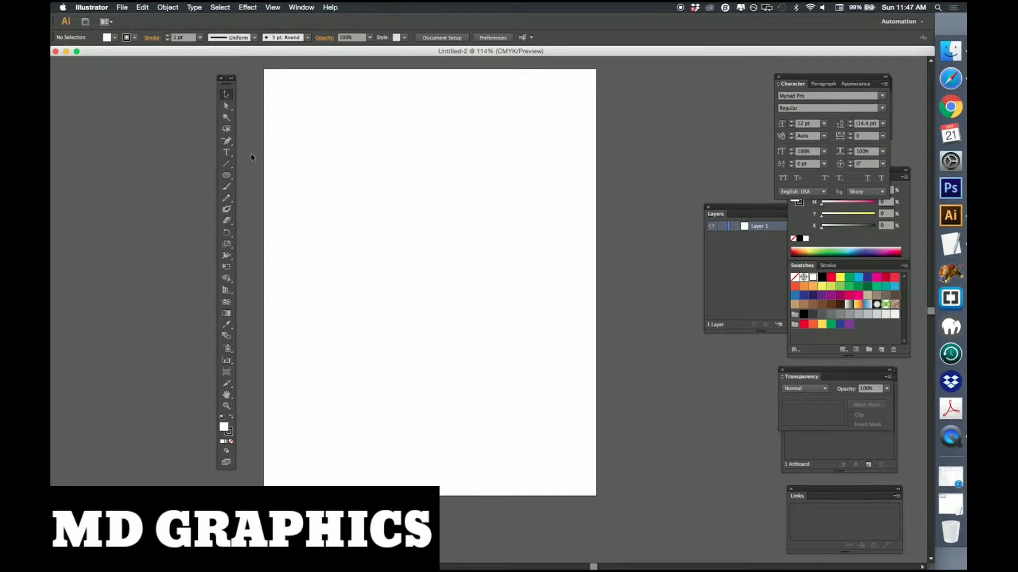
# Draw a tall, narrow rectangle about 0.46 in wide and 1.88 in high in the upper part of the artboard.
pyautogui.click(227, 176)
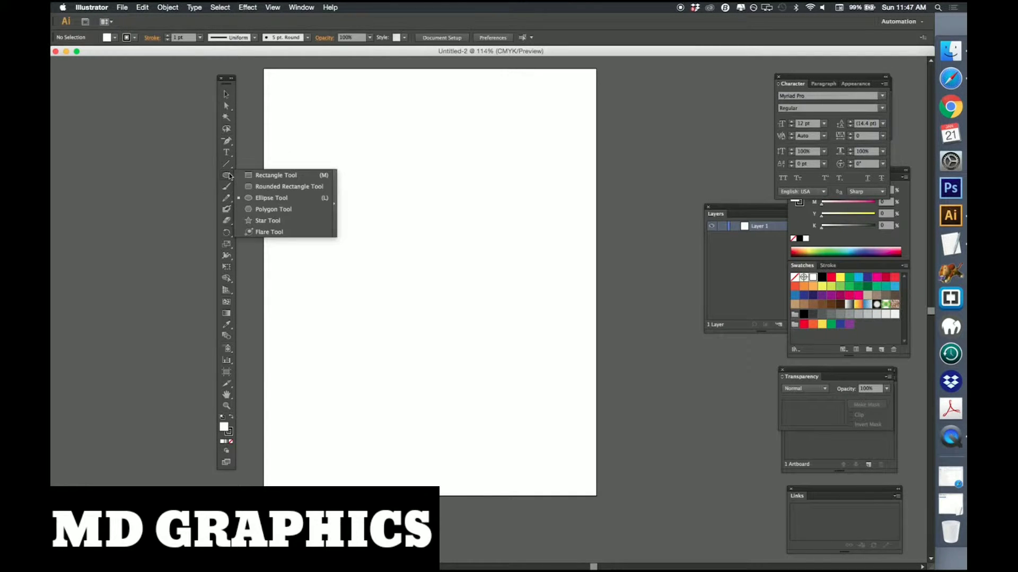
pyautogui.click(271, 177)
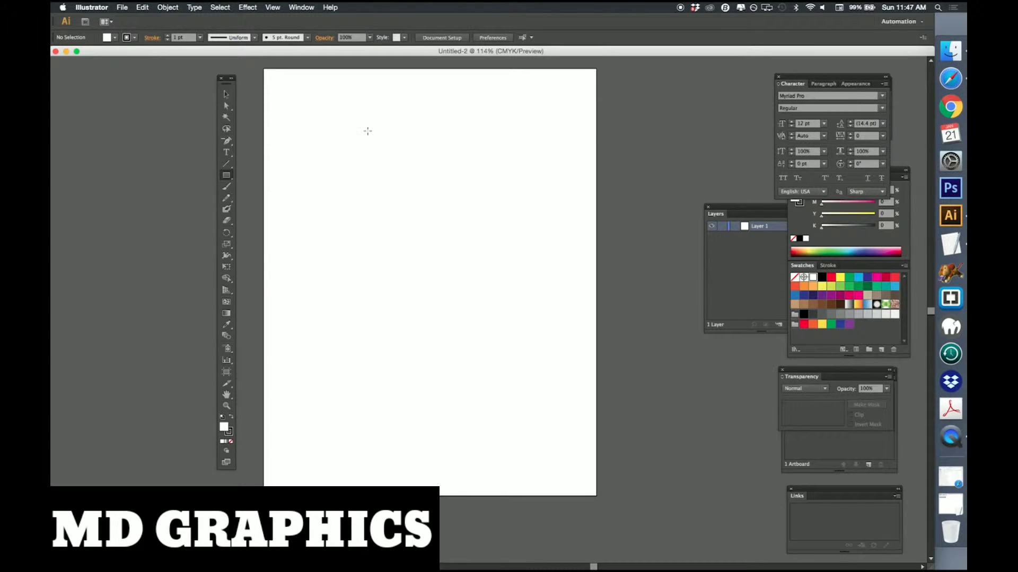
pyautogui.moveTo(368, 133); pyautogui.dragTo(386, 204)
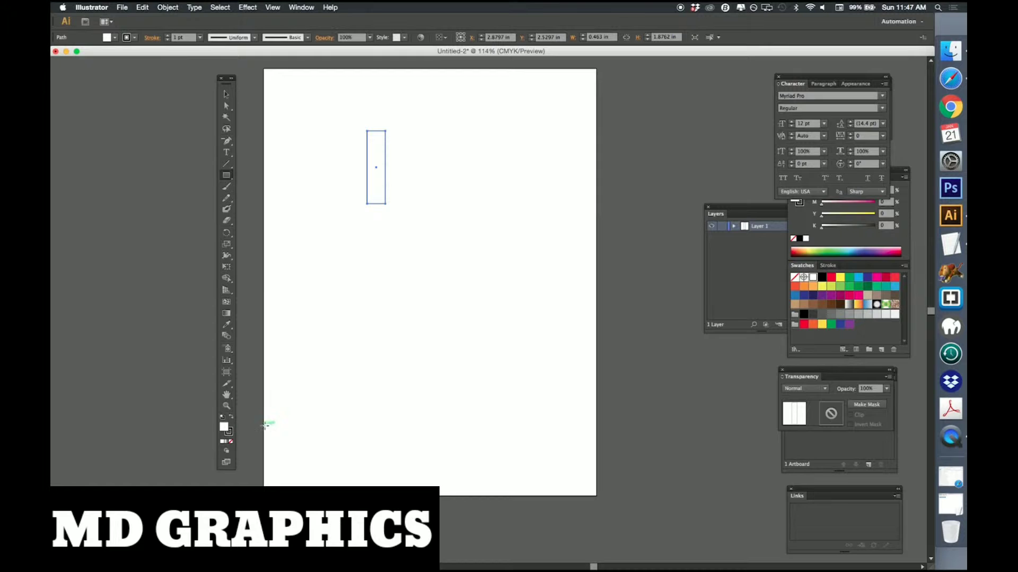
# Fill the rectangle with red (C=0 M=100 Y=100 K=0) and remove its stroke.
pyautogui.click(831, 277)
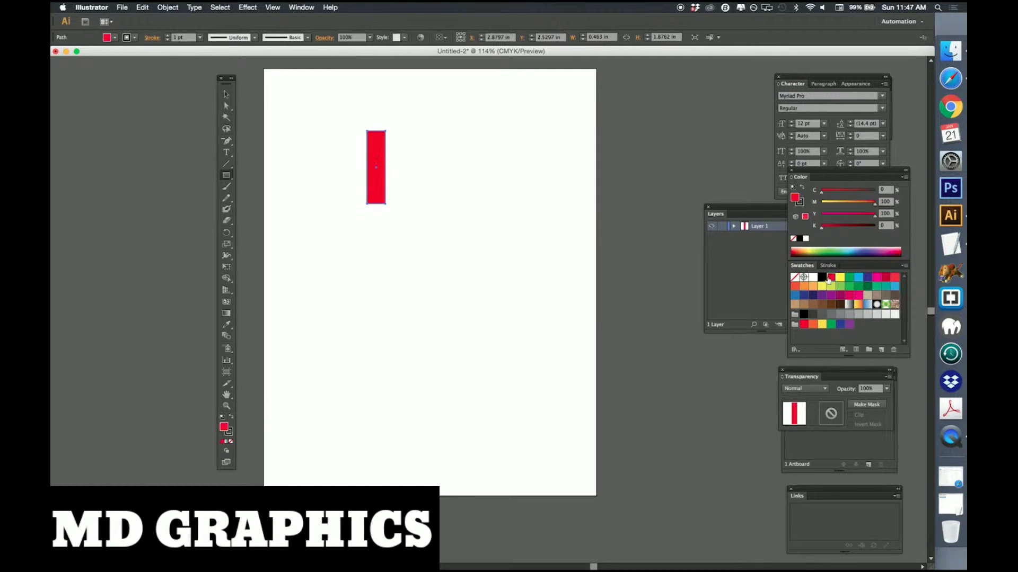
pyautogui.click(231, 434)
pyautogui.click(231, 442)
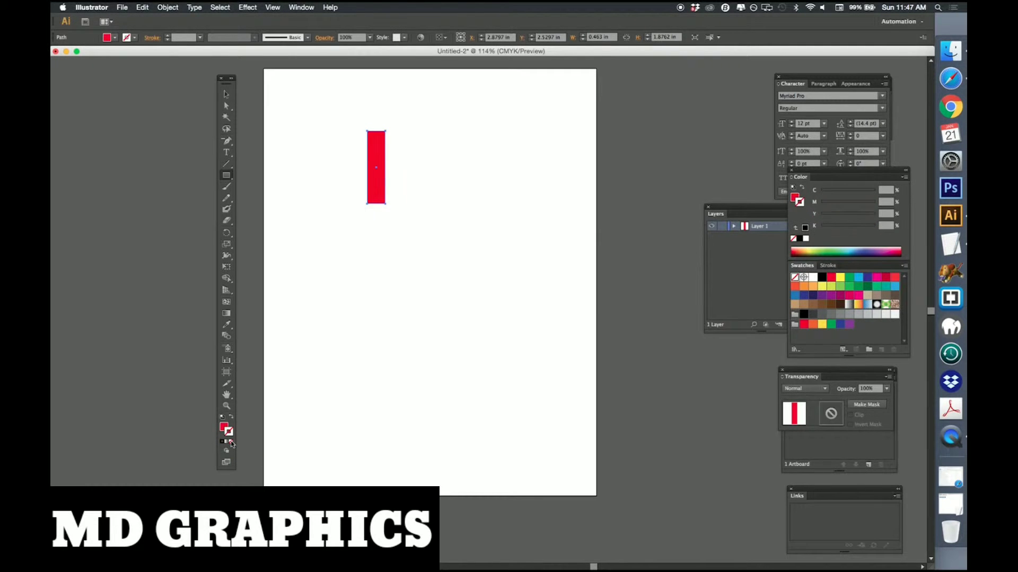
pyautogui.click(223, 426)
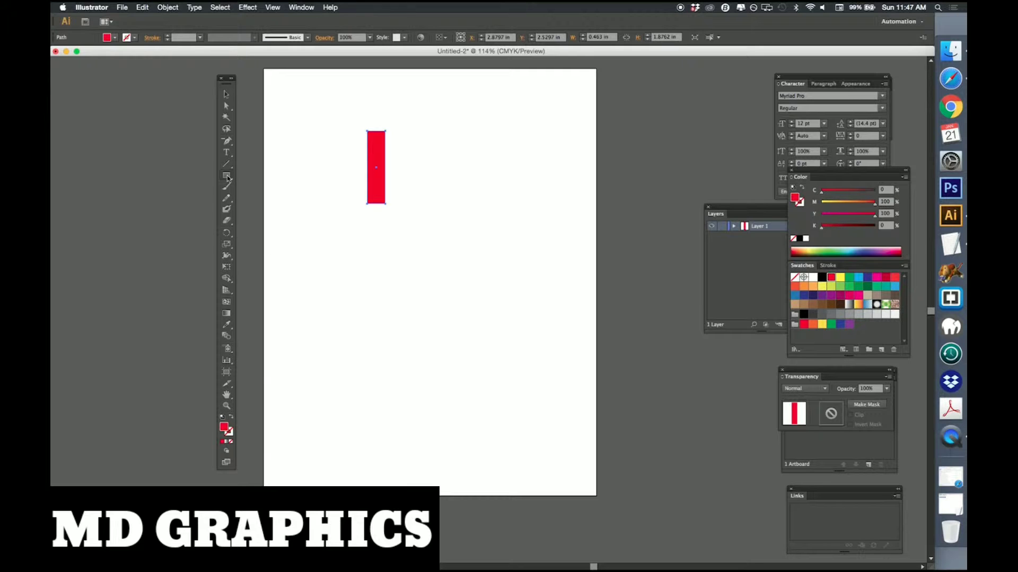
# Draw a circle about 1.12 in across over the rectangle's lower end and fill it with CMYK Blue.
pyautogui.moveTo(227, 177); pyautogui.dragTo(261, 198)
pyautogui.moveTo(354, 189); pyautogui.dragTo(399, 228)
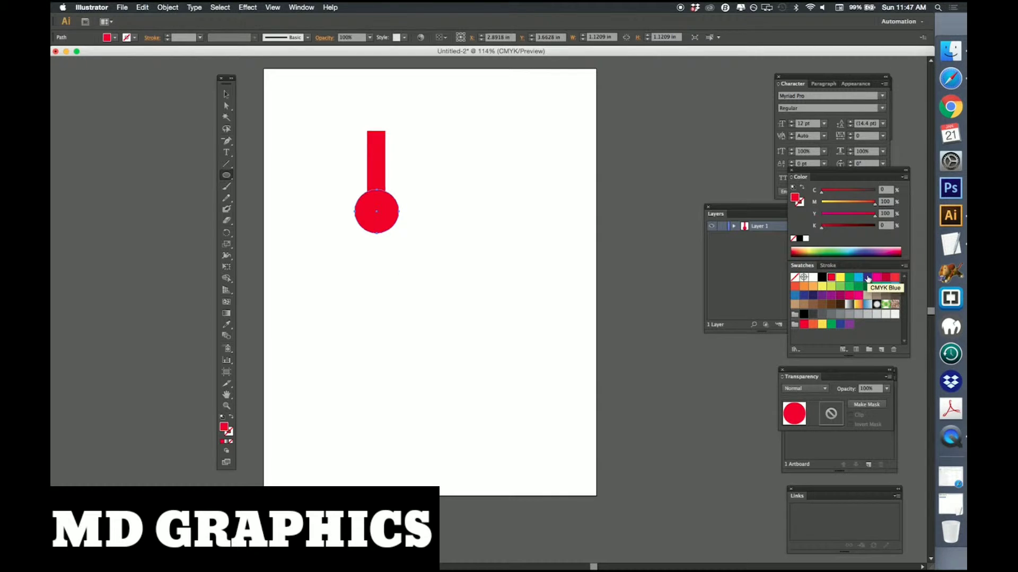
pyautogui.click(867, 277)
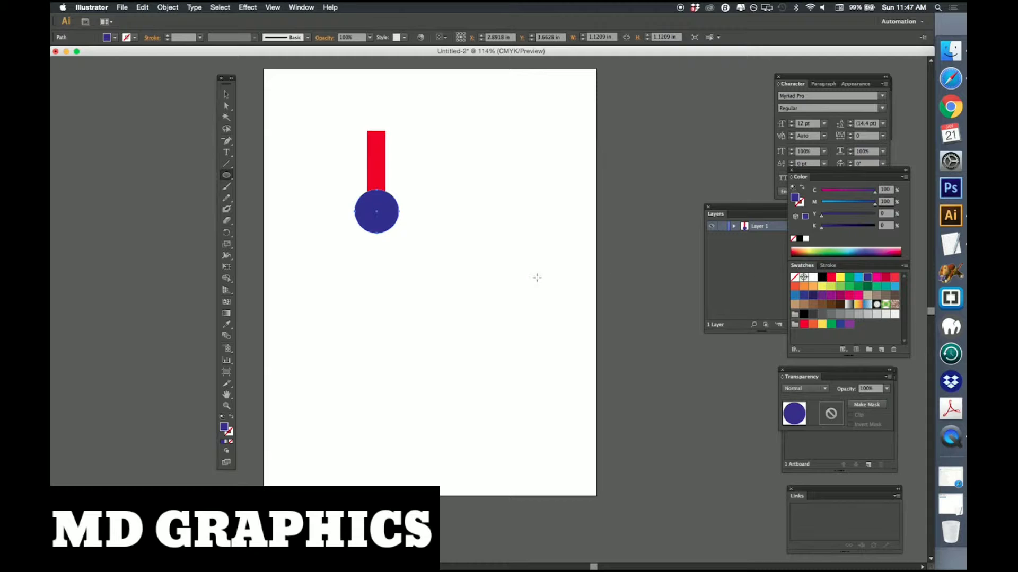
# Send the blue circle to the back, behind the red rectangle.
pyautogui.click(227, 95)
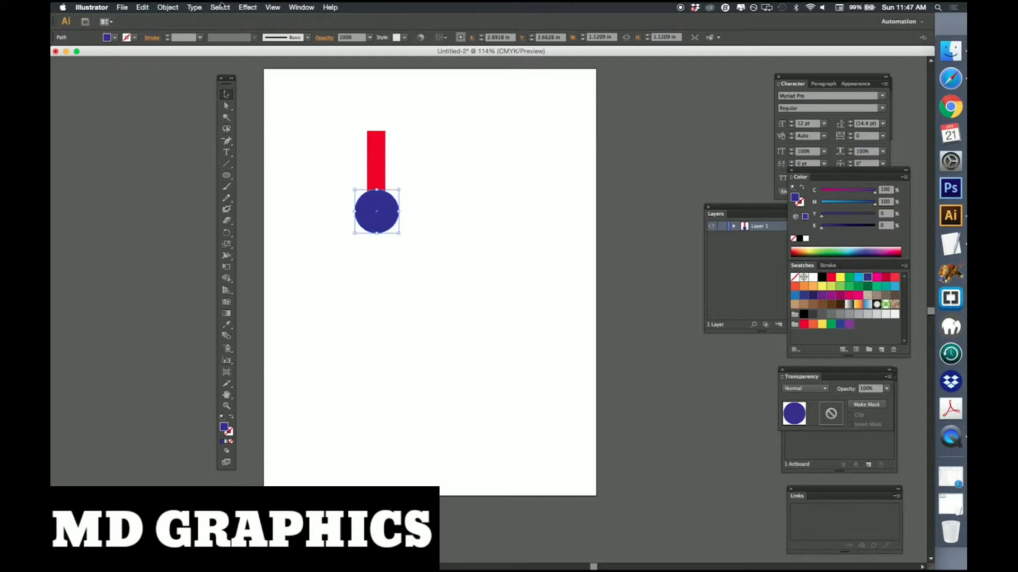
pyautogui.click(169, 7)
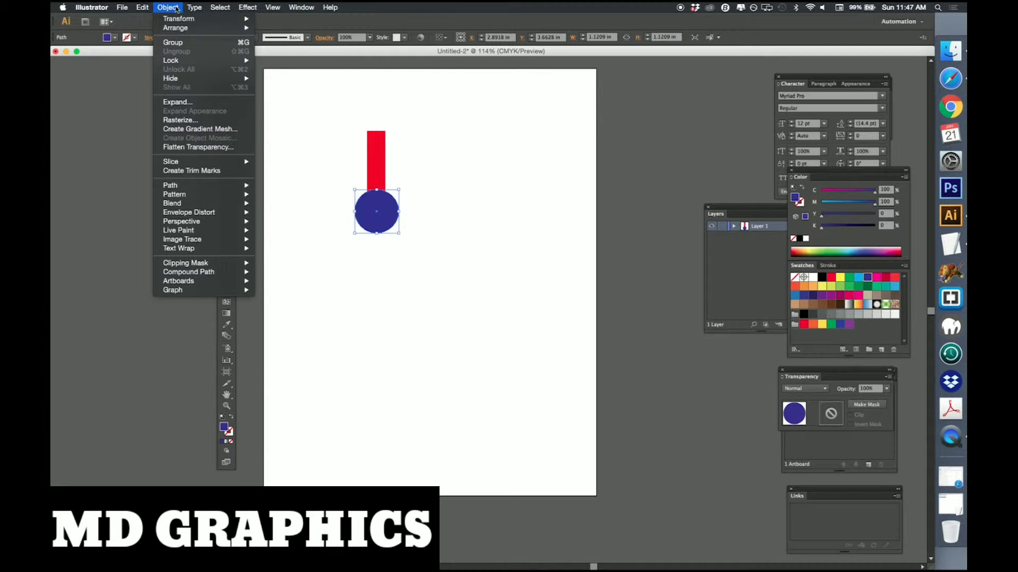
pyautogui.moveTo(178, 30)
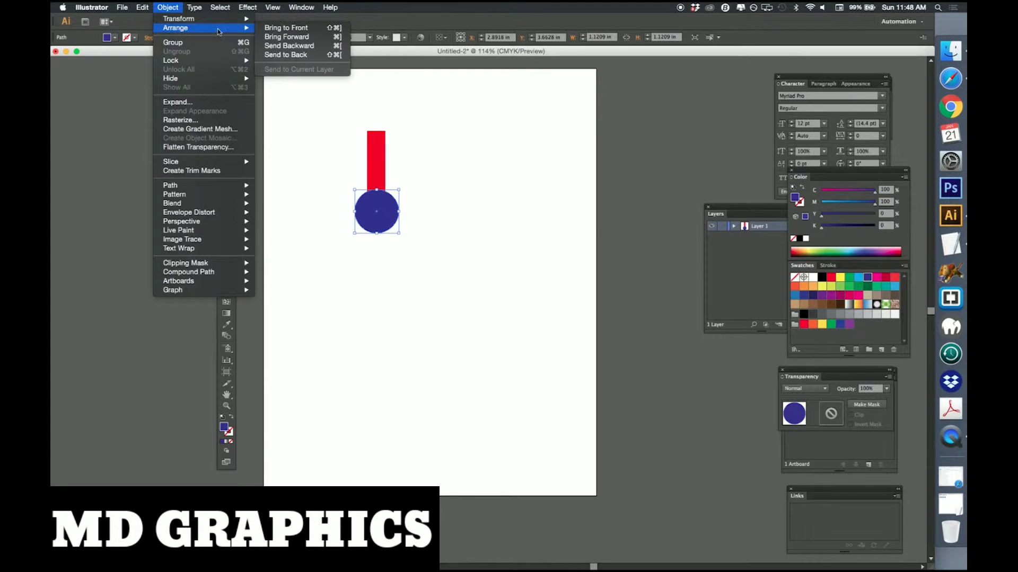
pyautogui.click(291, 56)
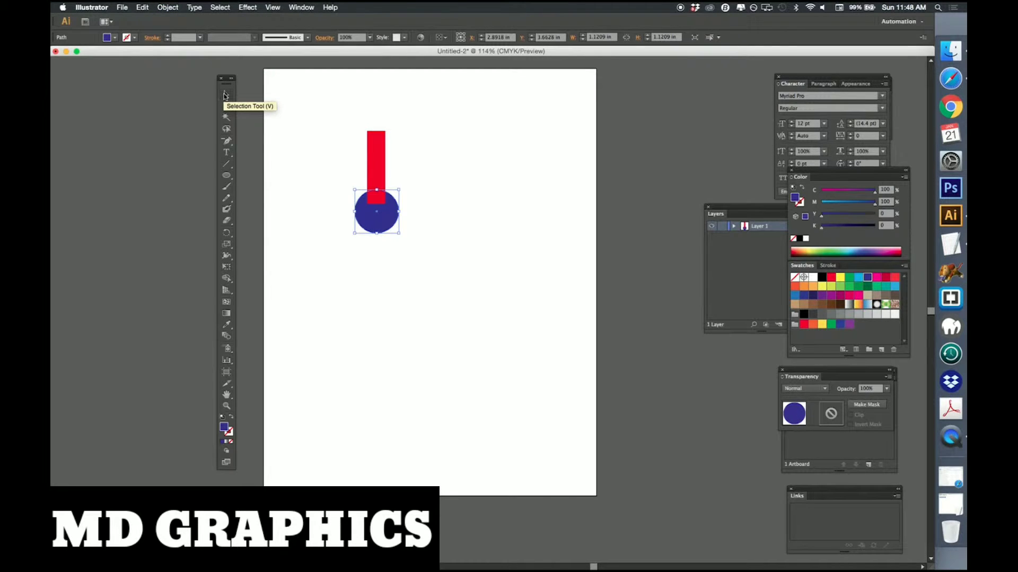
# Align the rectangle and the circle to each other on their horizontal centers.
pyautogui.click(225, 96)
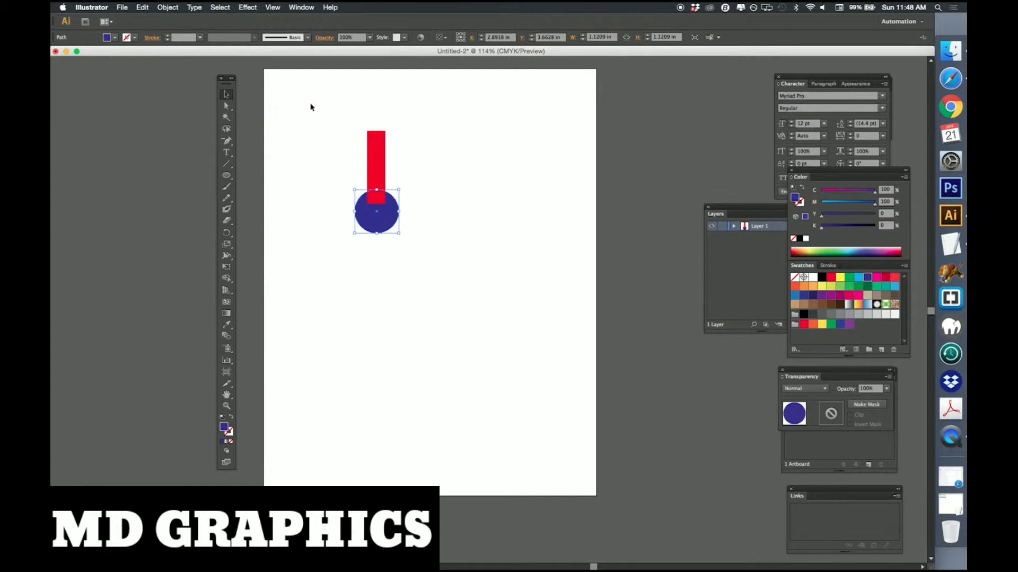
pyautogui.moveTo(325, 116); pyautogui.dragTo(428, 273)
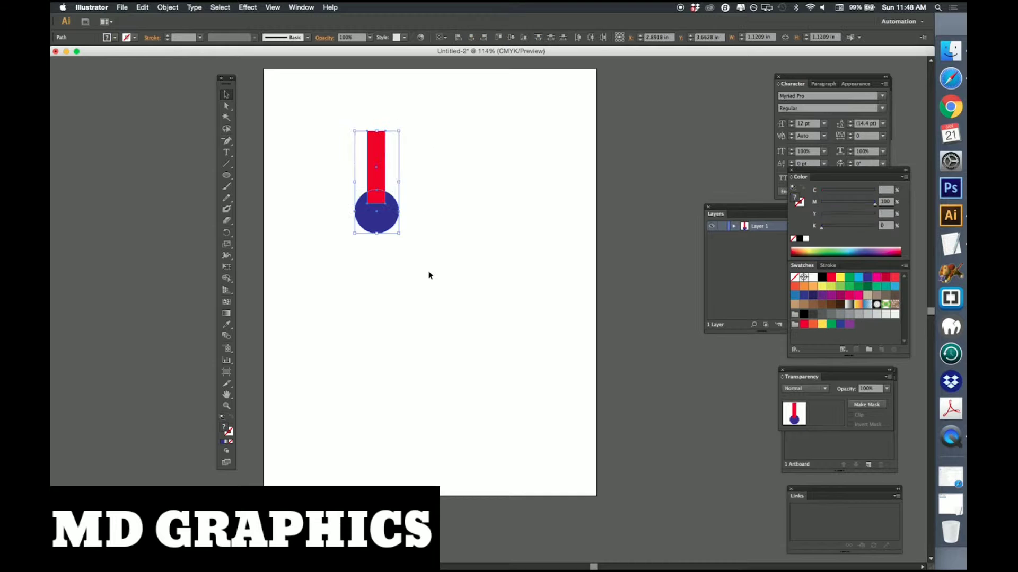
pyautogui.click(301, 7)
pyautogui.click(310, 123)
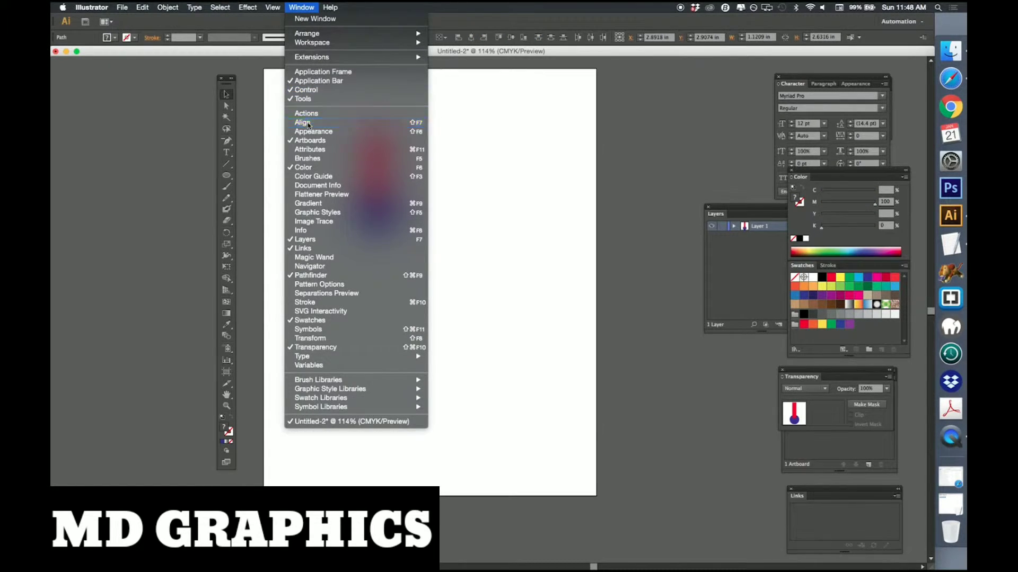
pyautogui.click(800, 110)
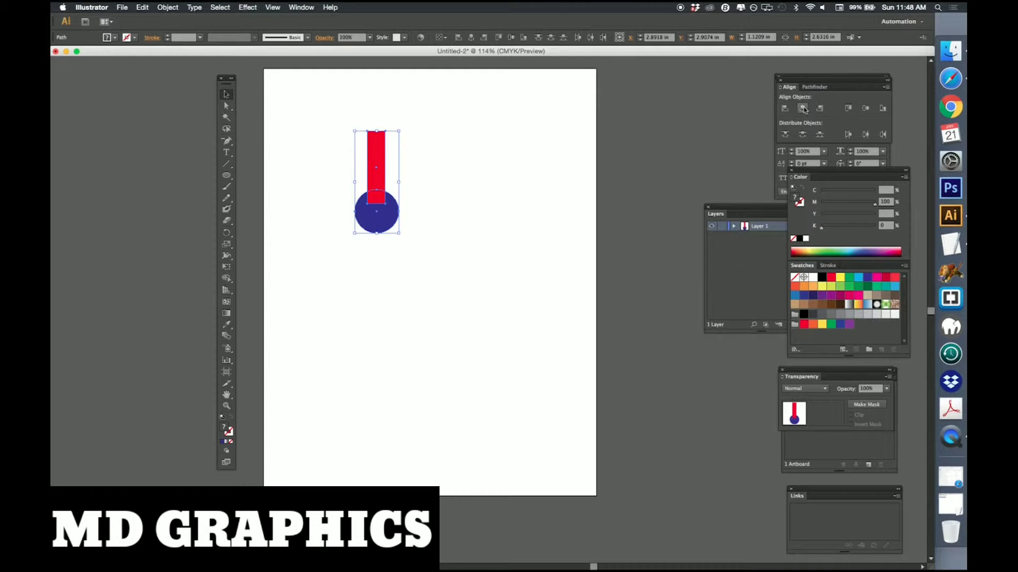
pyautogui.click(323, 147)
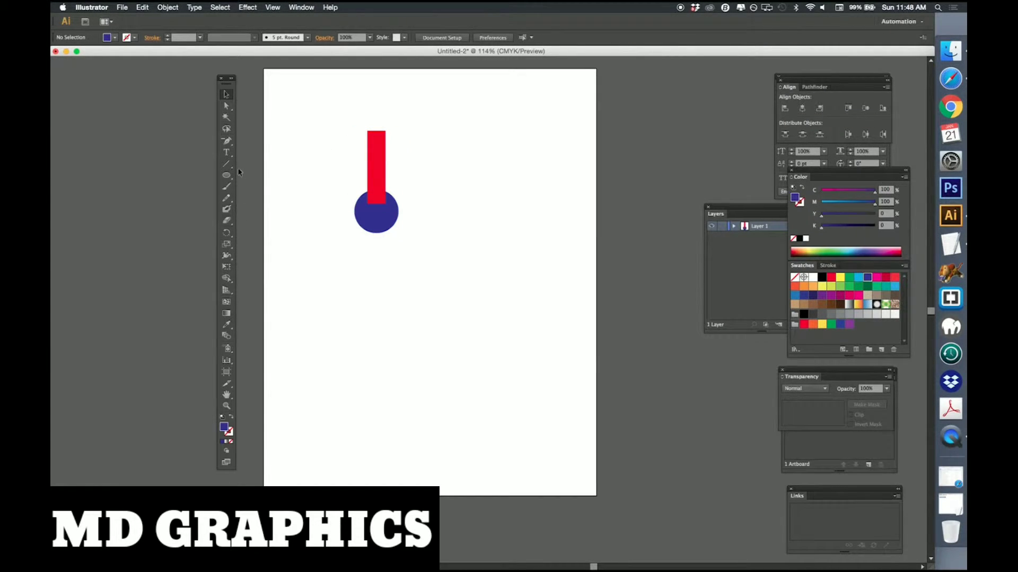
# Create a star at the center of the blue circle with 10 points and Radius 2 of 0.5 in.
pyautogui.moveTo(226, 176); pyautogui.dragTo(266, 222)
pyautogui.click(376, 212)
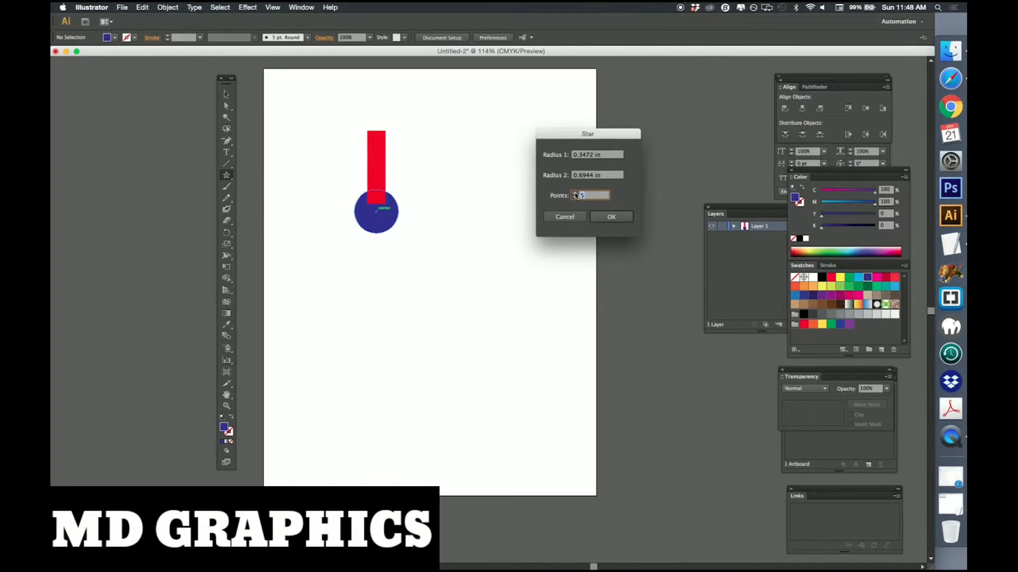
pyautogui.write('10')
pyautogui.click(580, 176)
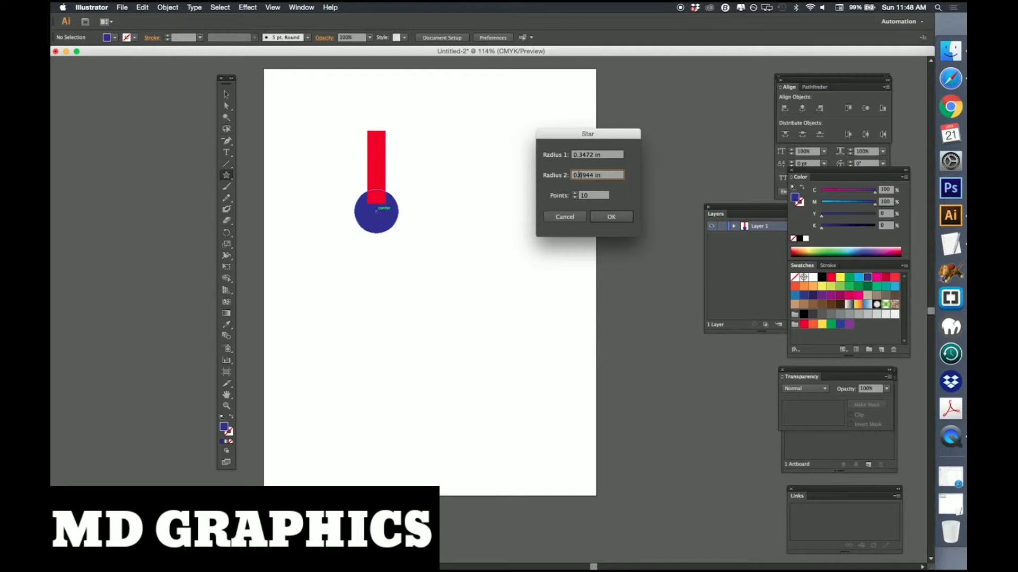
pyautogui.doubleClick(579, 175)
pyautogui.write('0.5')
pyautogui.press('Return')
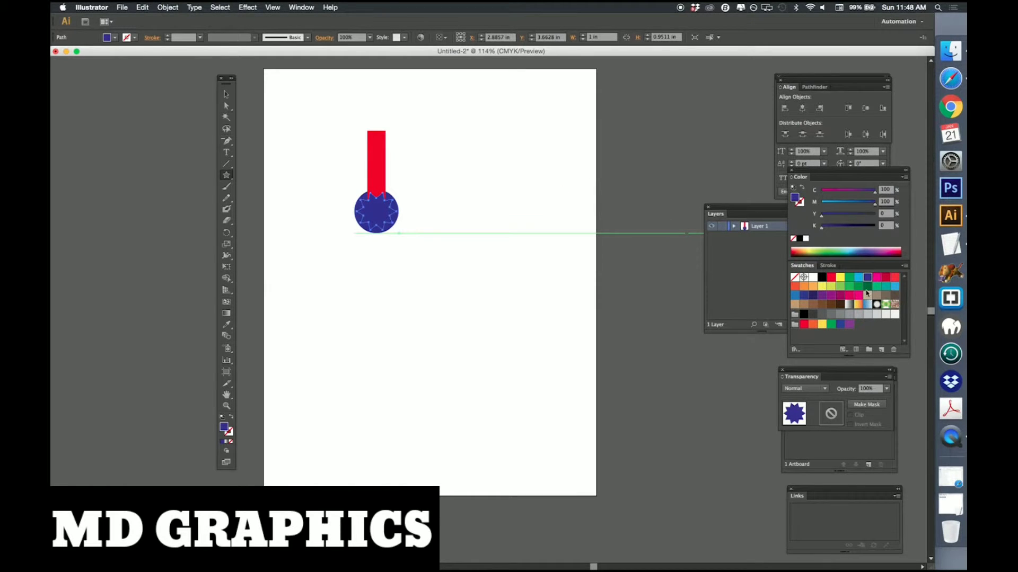
# Give the star a yellow fill and a pink stroke of C=0 M=95 Y=20 K=0.
pyautogui.click(840, 278)
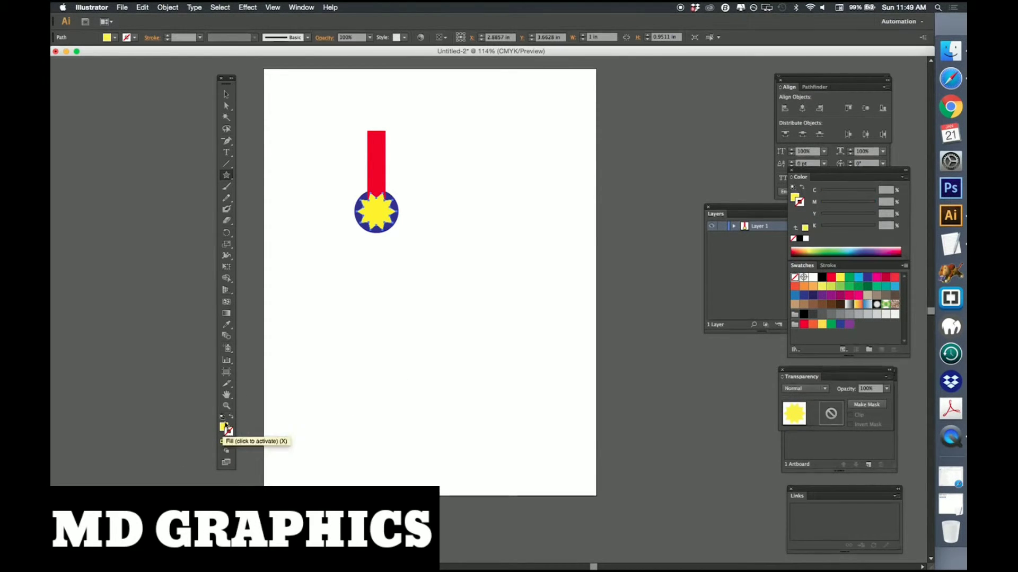
pyautogui.click(229, 434)
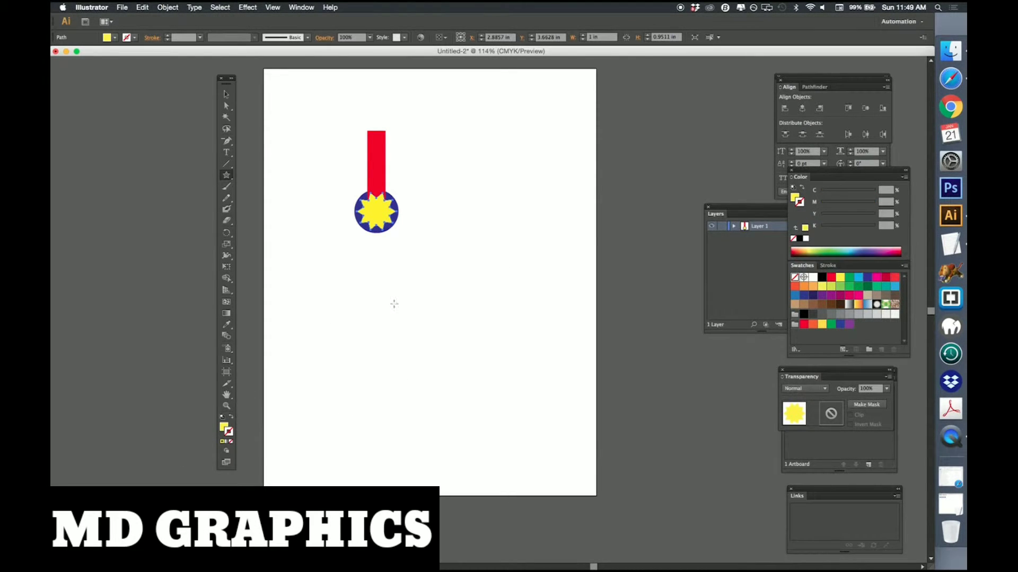
pyautogui.click(859, 296)
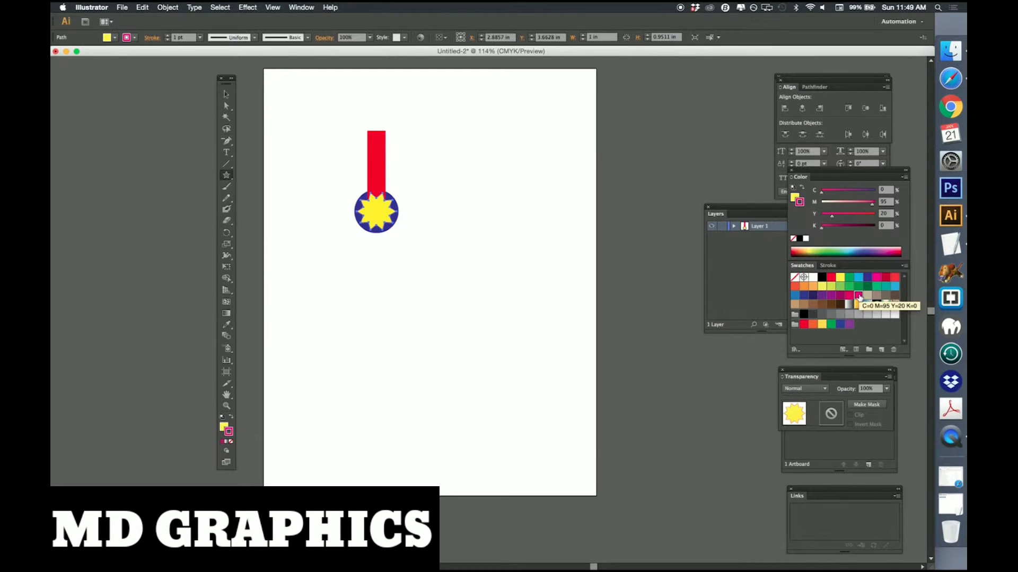
# Set the star's stroke weight to 3 pt with a round cap.
pyautogui.click(302, 7)
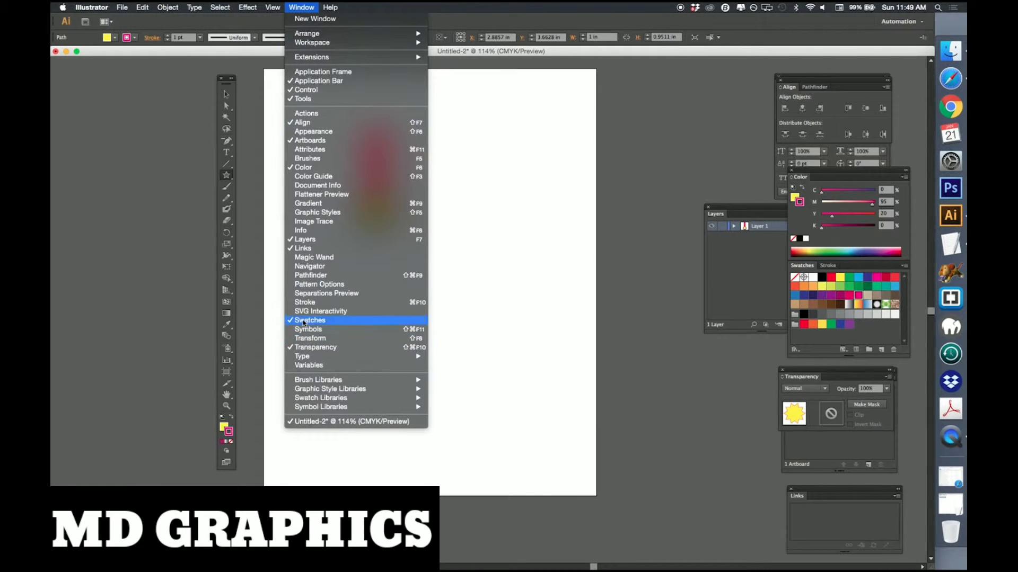
pyautogui.click(305, 302)
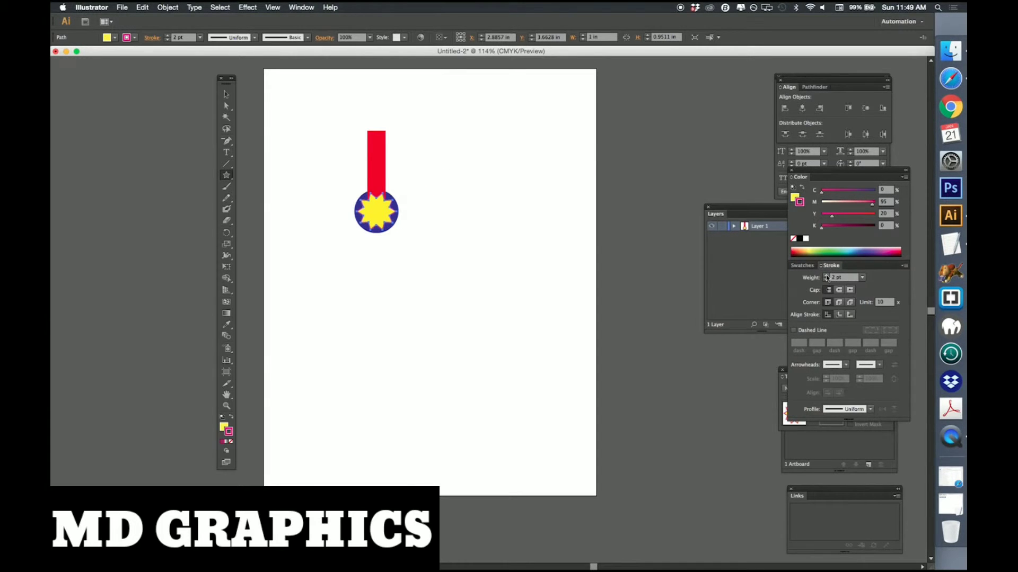
pyautogui.click(826, 275)
pyautogui.click(825, 275)
pyautogui.click(840, 291)
# Group the rectangle, circle and star into one medal object.
pyautogui.click(227, 96)
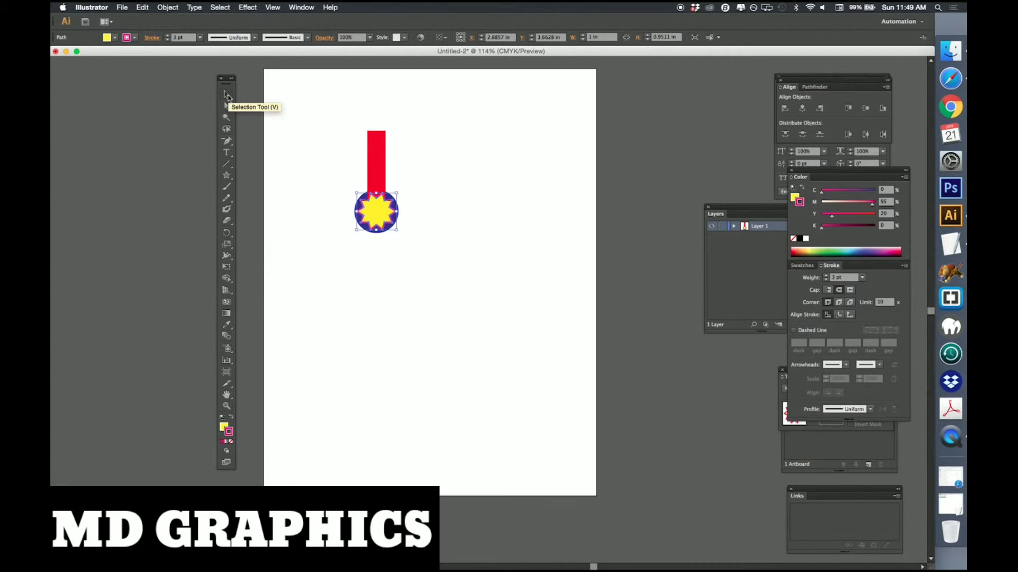
pyautogui.click(227, 407)
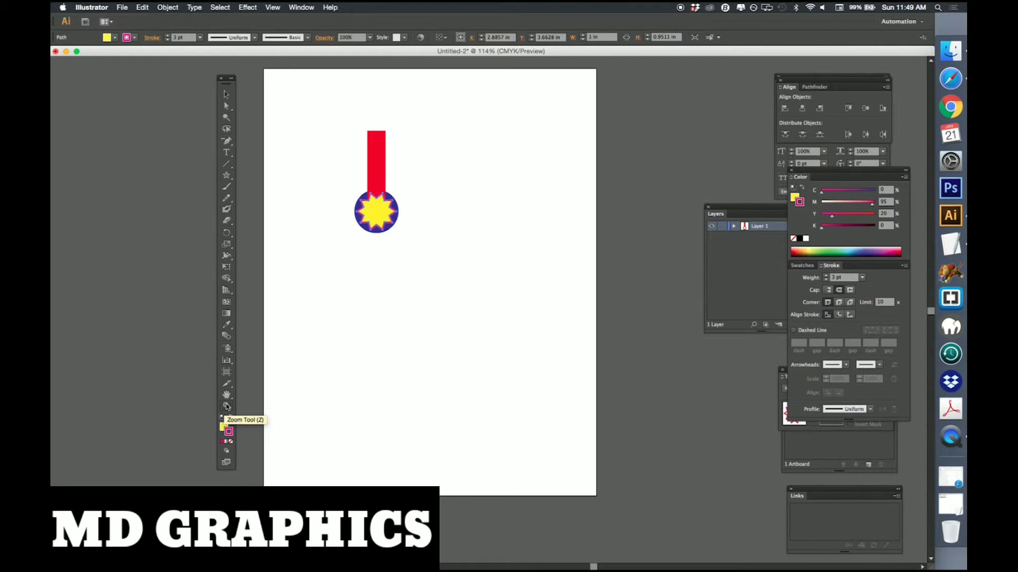
pyautogui.moveTo(297, 89); pyautogui.dragTo(547, 306)
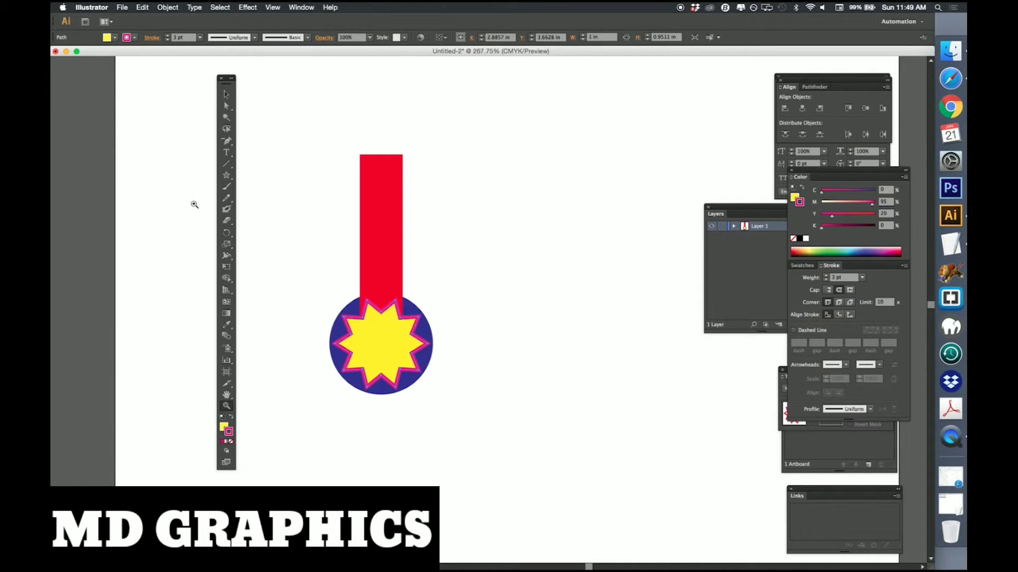
pyautogui.click(222, 98)
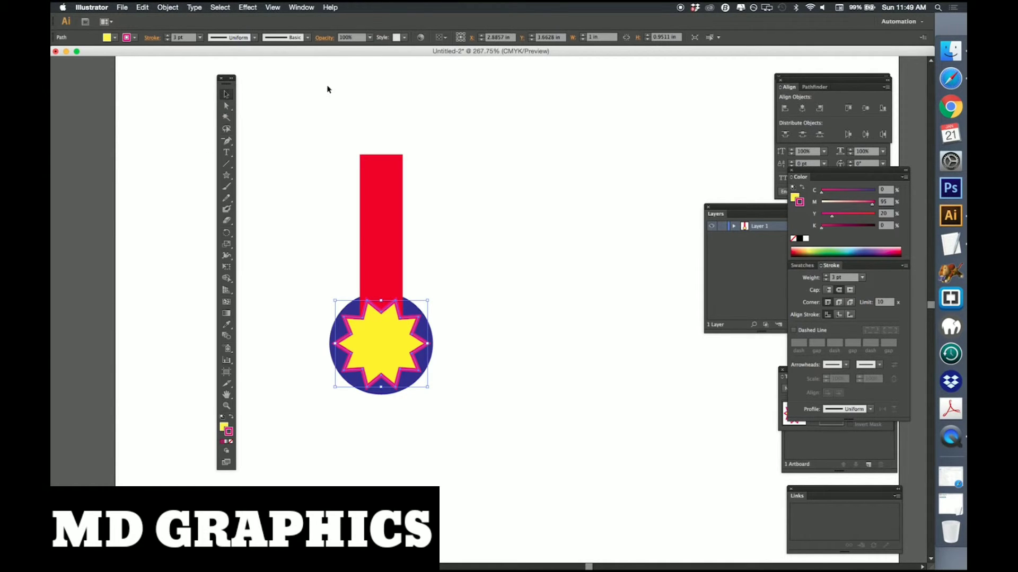
pyautogui.moveTo(277, 125); pyautogui.dragTo(483, 438)
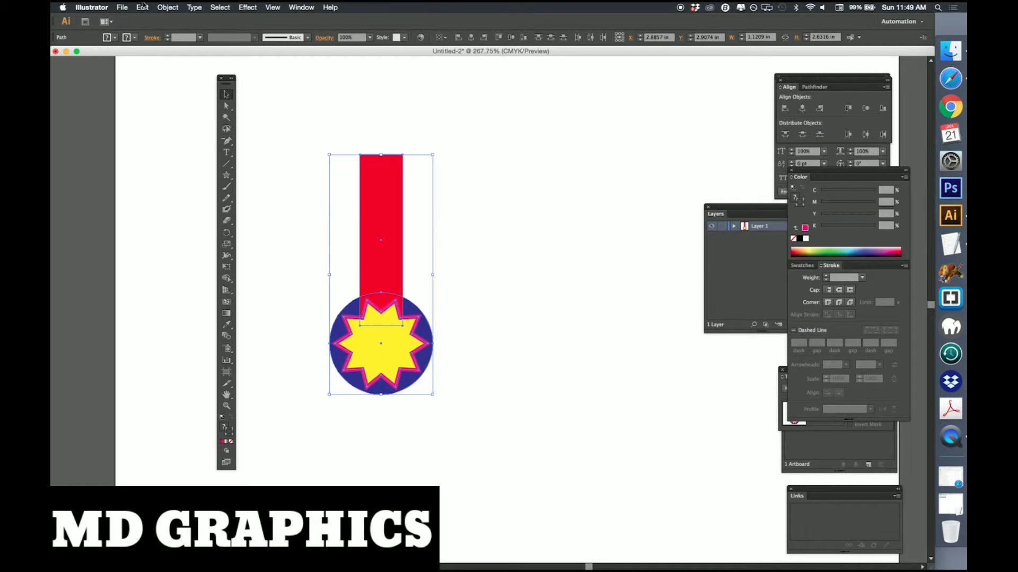
pyautogui.click(166, 8)
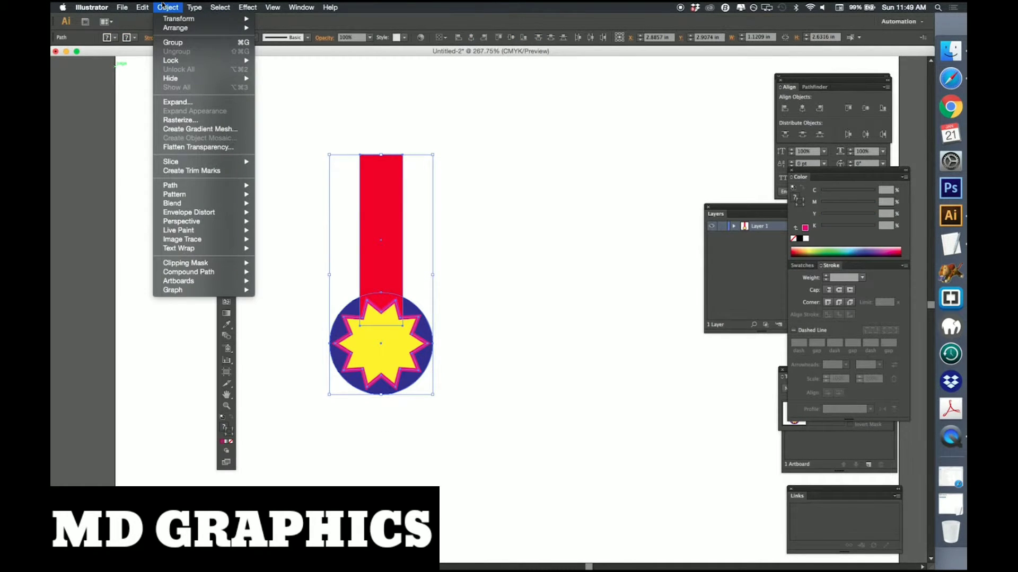
pyautogui.click(168, 44)
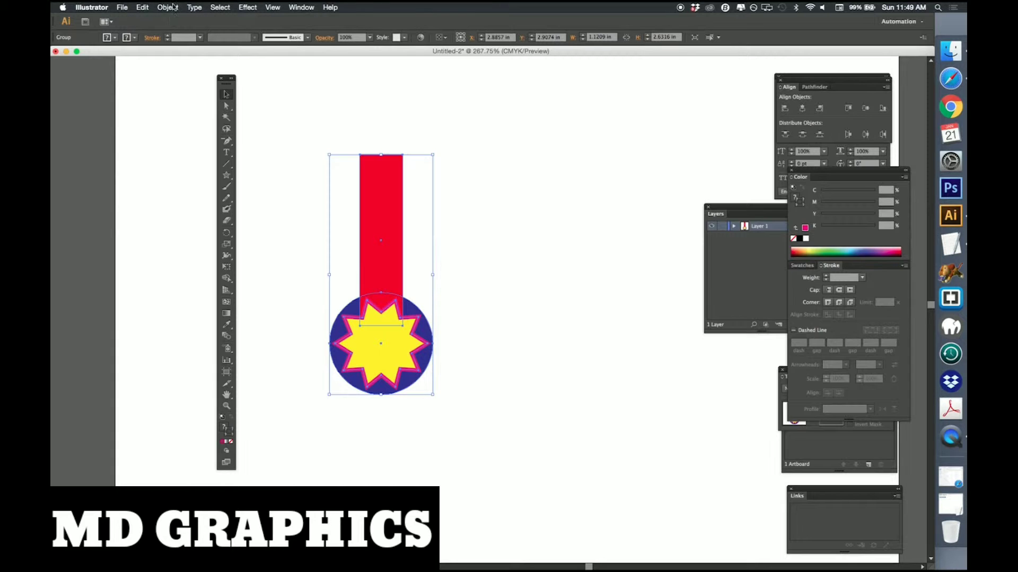
# Copy the medal group and paste a duplicate of it onto the artboard.
pyautogui.click(144, 7)
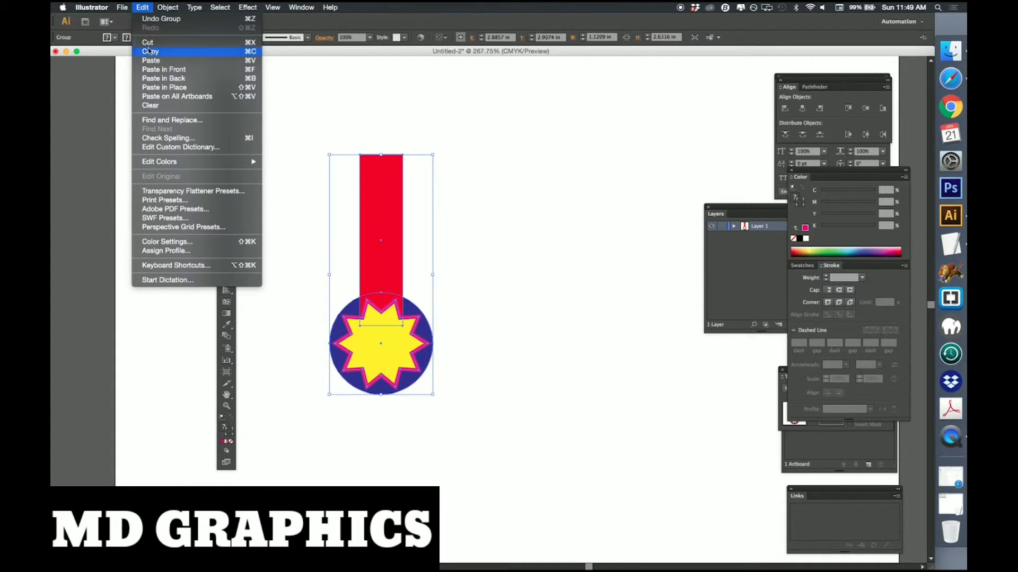
pyautogui.click(149, 51)
pyautogui.click(142, 6)
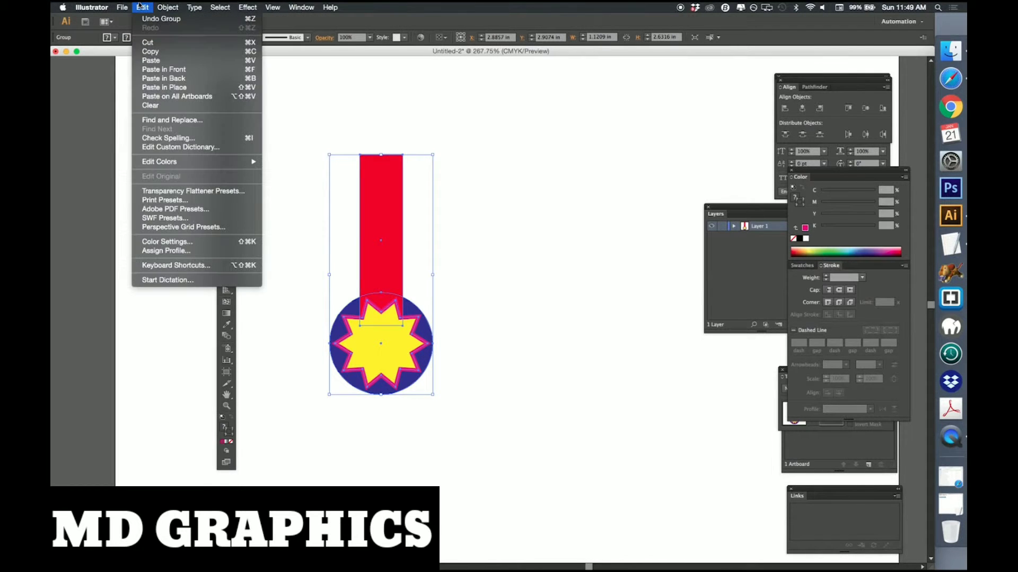
pyautogui.click(162, 60)
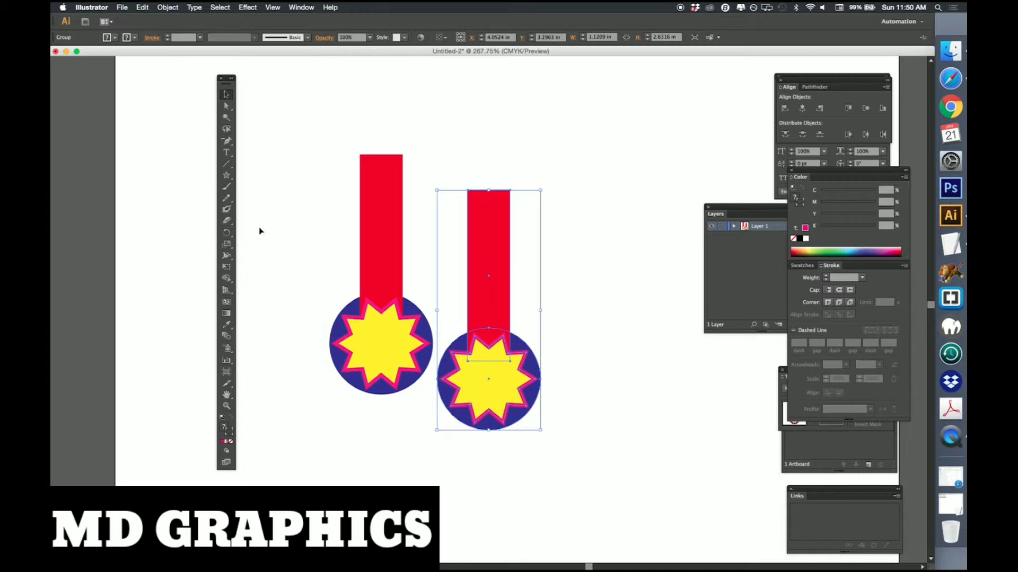
# Move the duplicate medal level with the original, leaving a gap between them, and rotate it counterclockwise so its ribbon leans.
pyautogui.moveTo(504, 248); pyautogui.dragTo(565, 211)
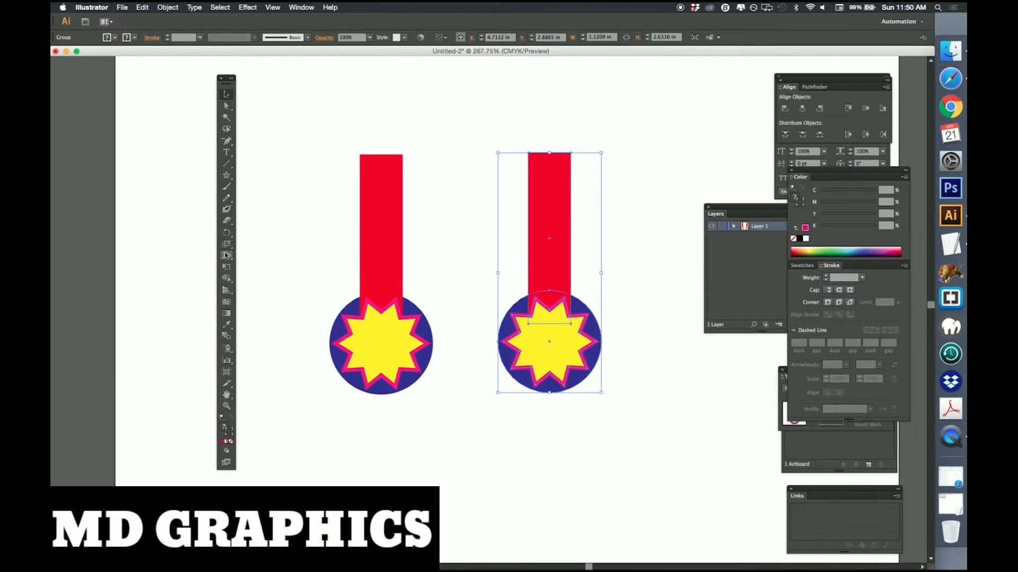
pyautogui.click(227, 235)
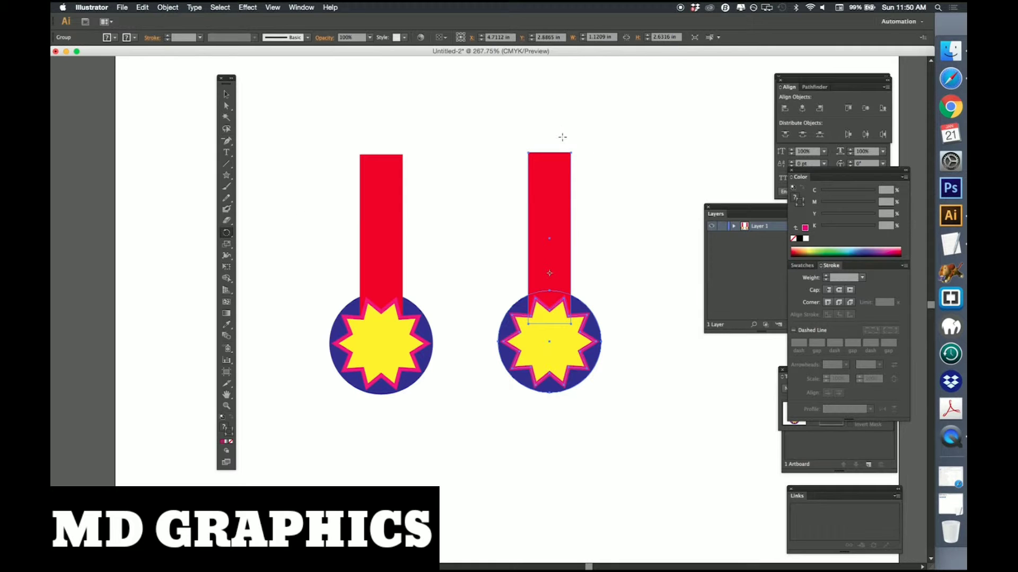
pyautogui.moveTo(559, 136); pyautogui.dragTo(508, 140)
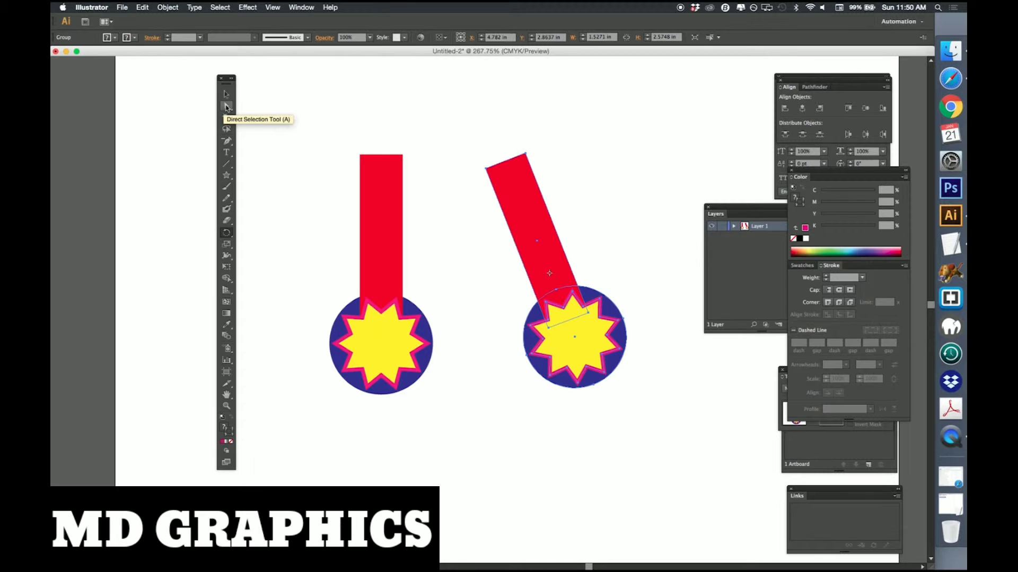
# Recolour only the tilted medal's ribbon with the dark green swatch C=90 M=30 Y=95 K=30 as fill and no stroke.
pyautogui.click(226, 107)
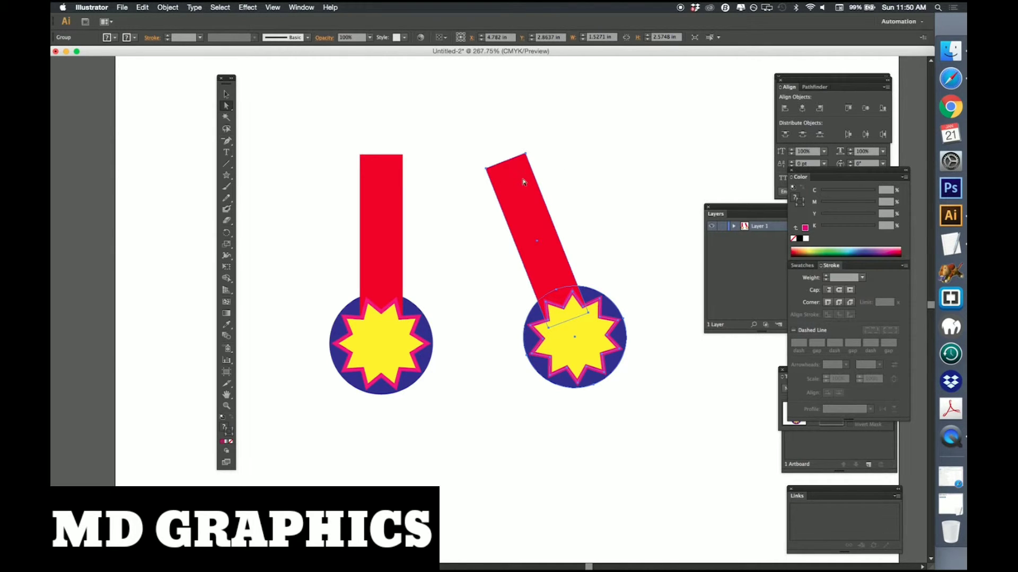
pyautogui.click(583, 173)
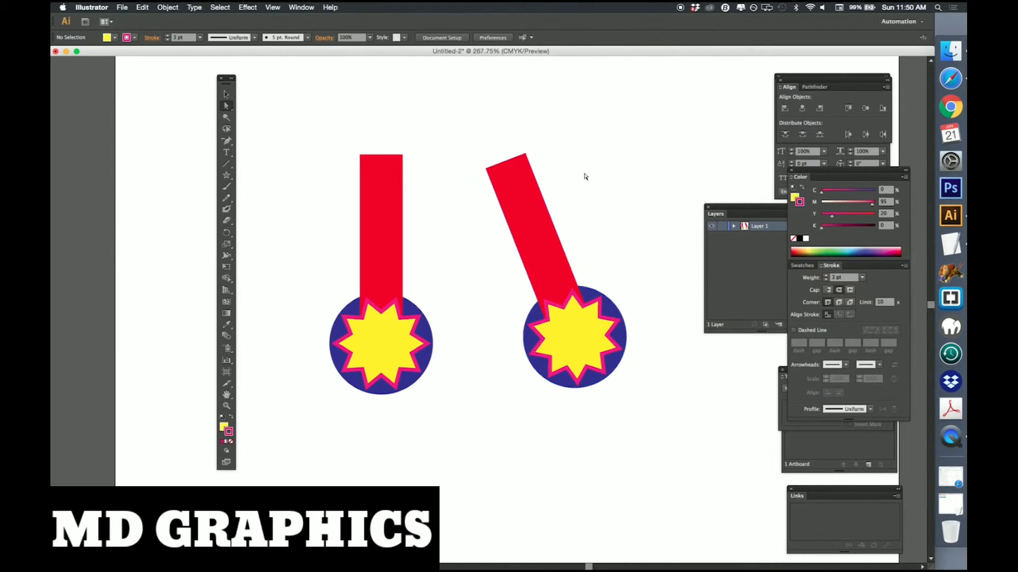
pyautogui.click(504, 185)
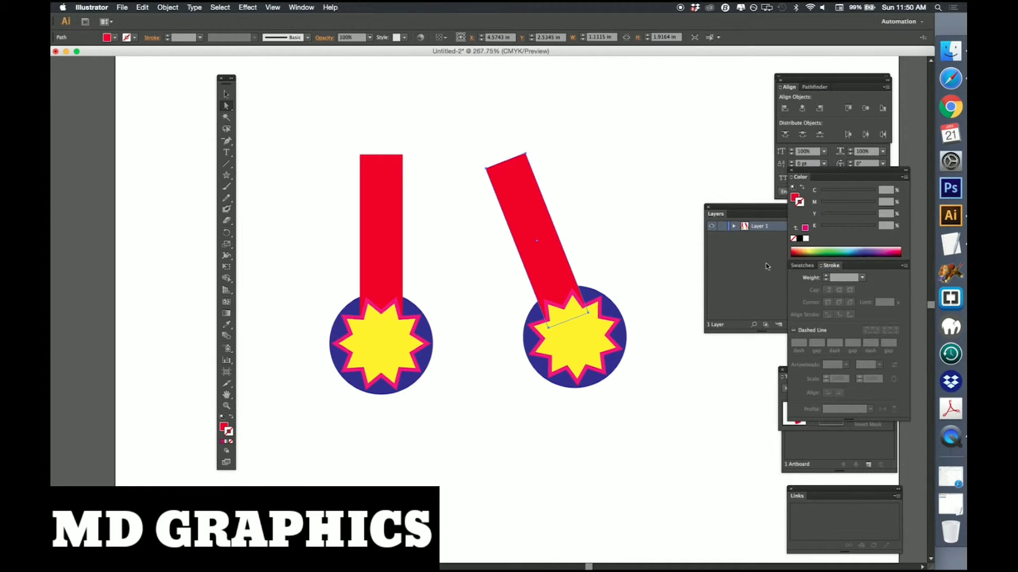
pyautogui.click(312, 7)
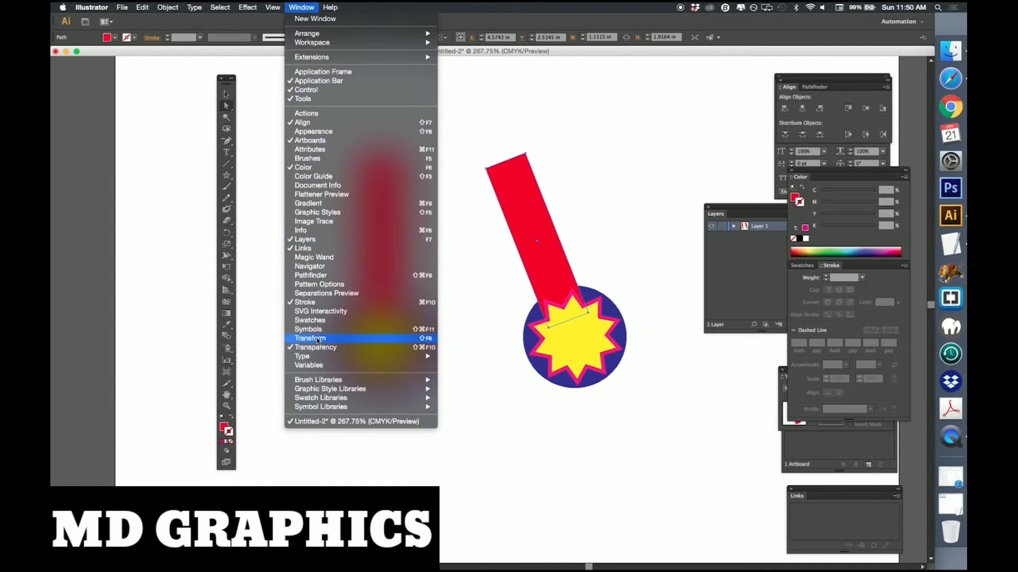
pyautogui.click(314, 322)
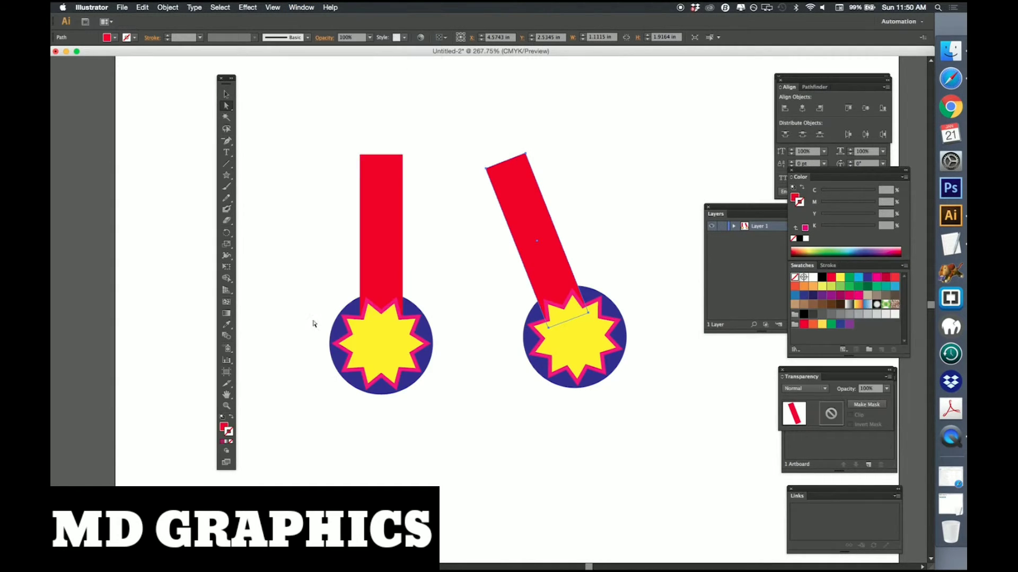
pyautogui.click(868, 287)
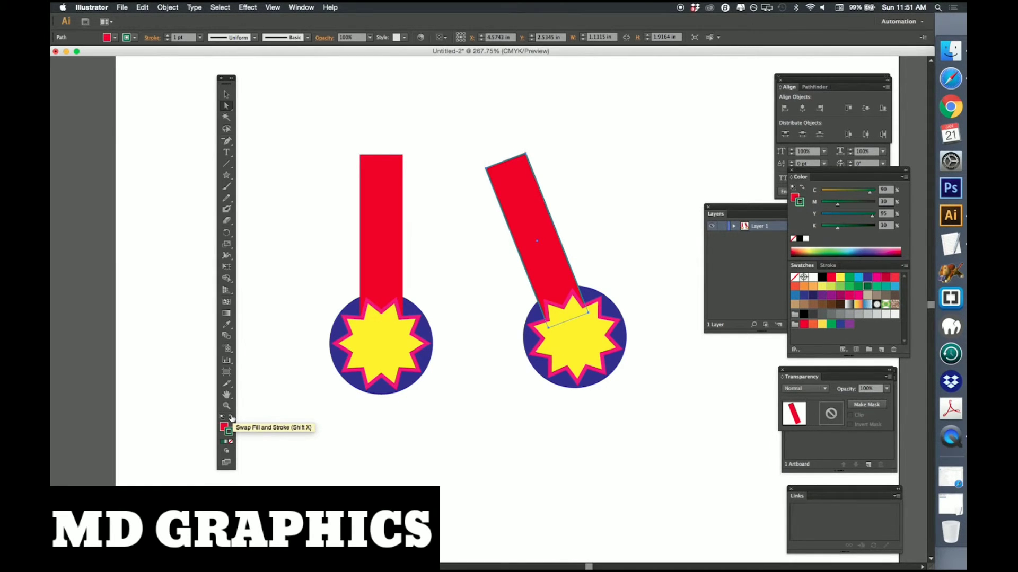
pyautogui.click(231, 419)
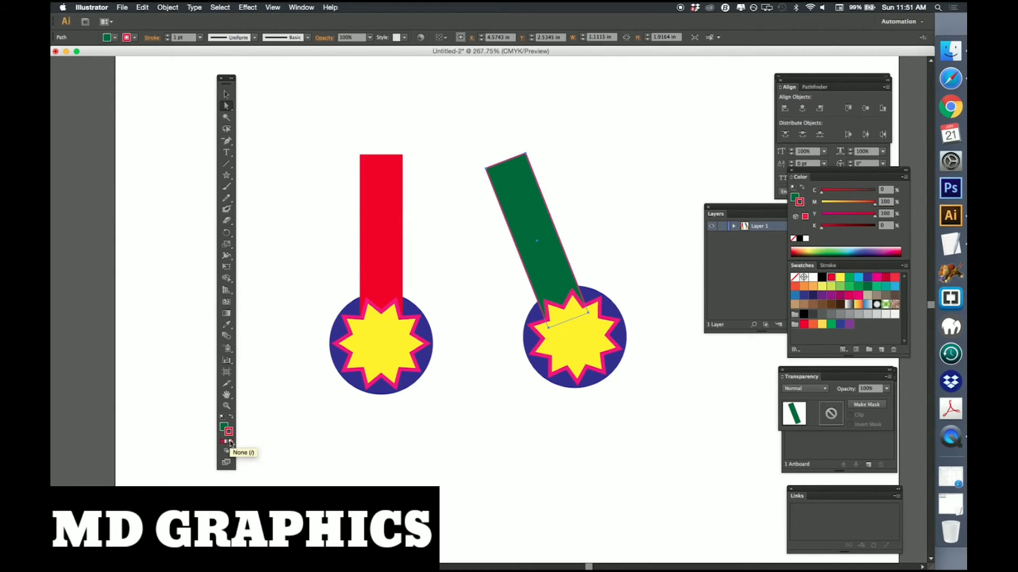
pyautogui.click(231, 442)
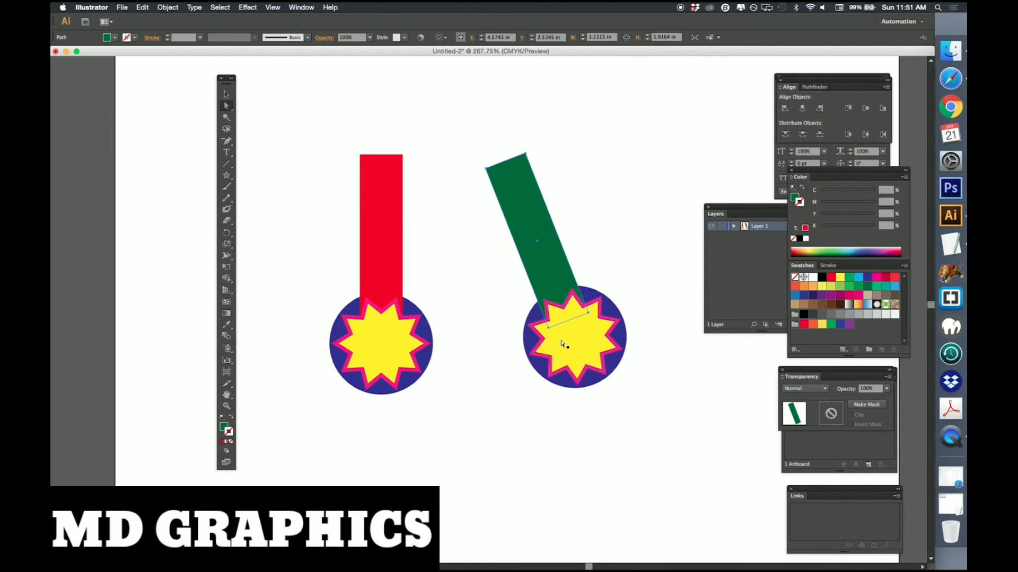
pyautogui.click(264, 433)
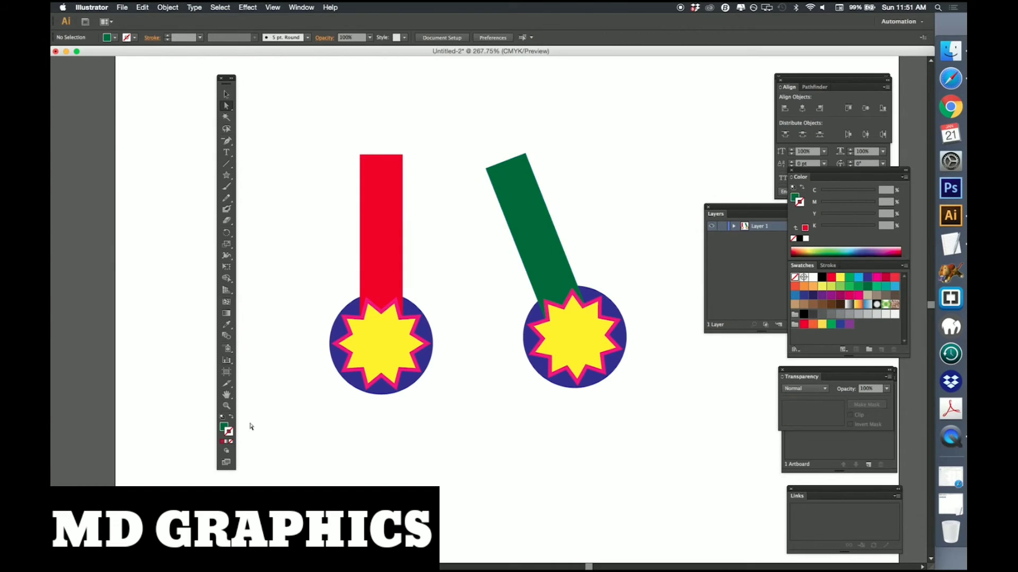
# Fill the tilted medal's star with cyan C=100 M=0 Y=0 K=0 and its circle with red C=0 M=90 Y=85 K=0.
pyautogui.click(223, 425)
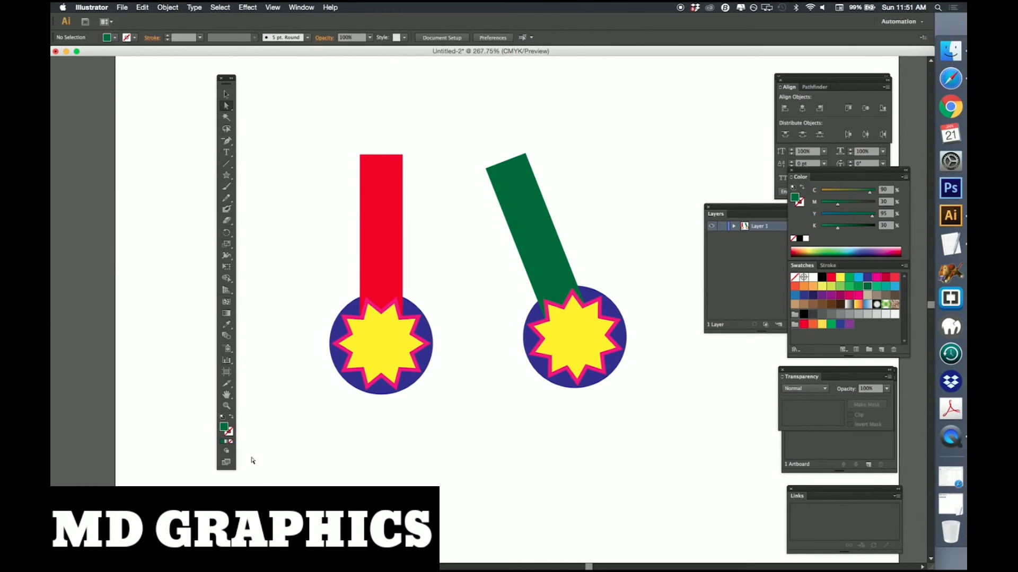
pyautogui.click(571, 341)
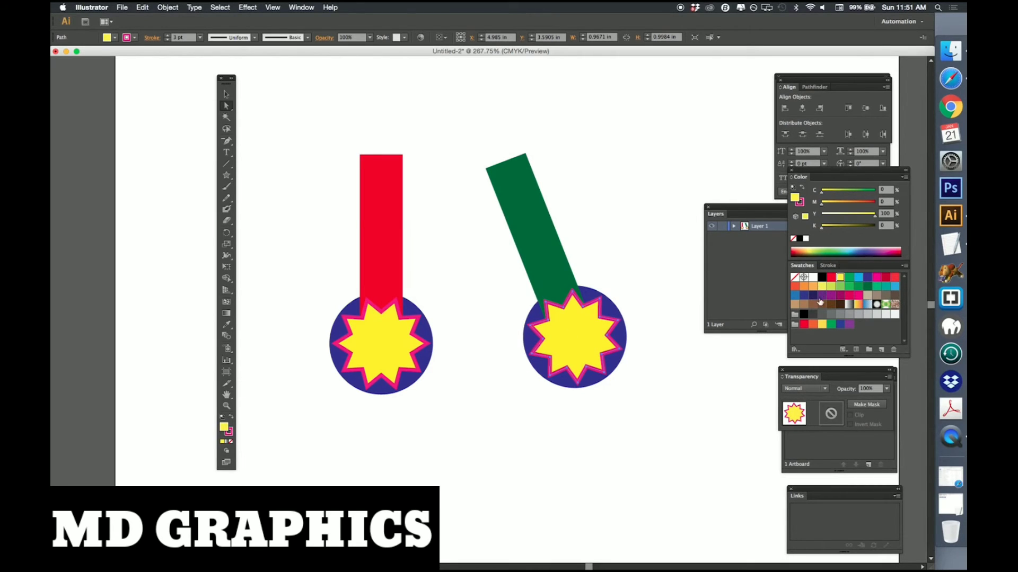
pyautogui.click(859, 277)
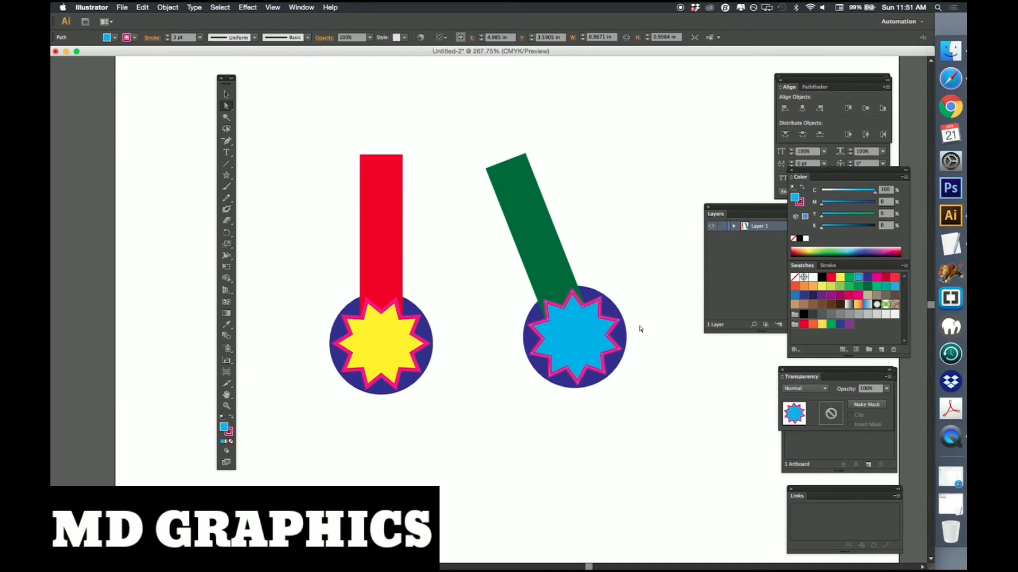
pyautogui.click(625, 339)
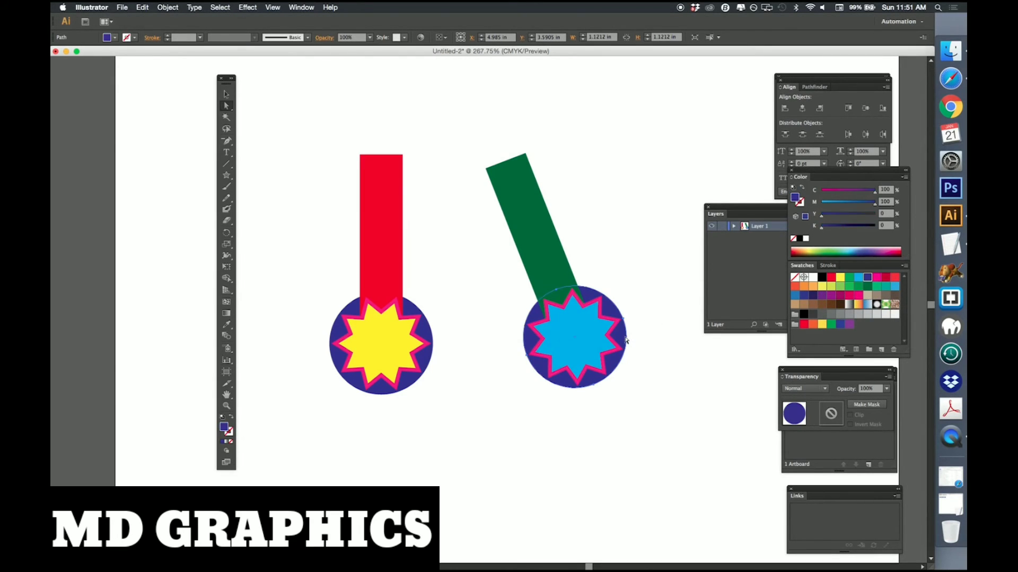
pyautogui.click(894, 277)
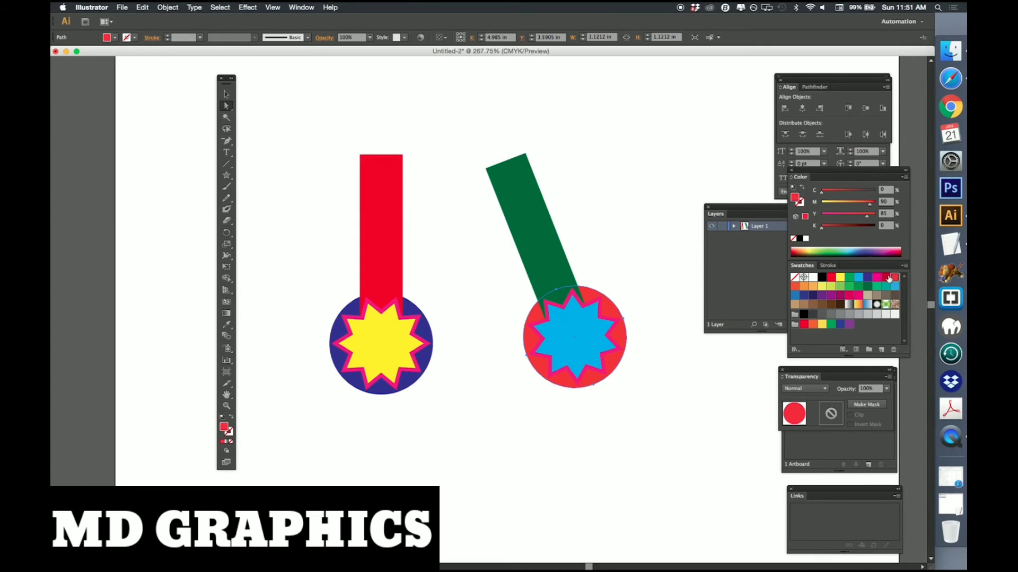
# Change the tilted medal's star stroke to yellow C=5 M=0 Y=90 K=0.
pyautogui.click(598, 348)
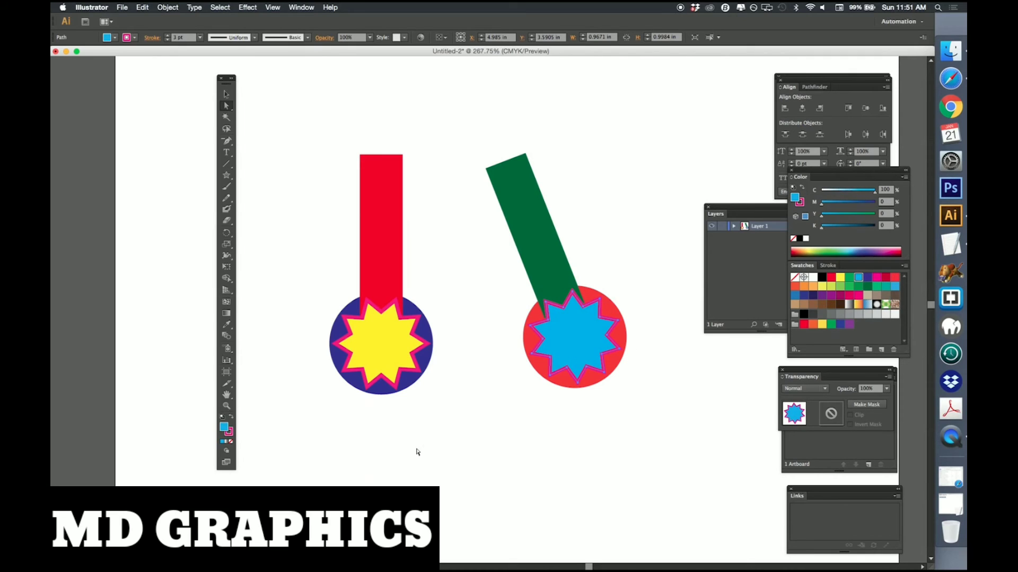
pyautogui.click(228, 433)
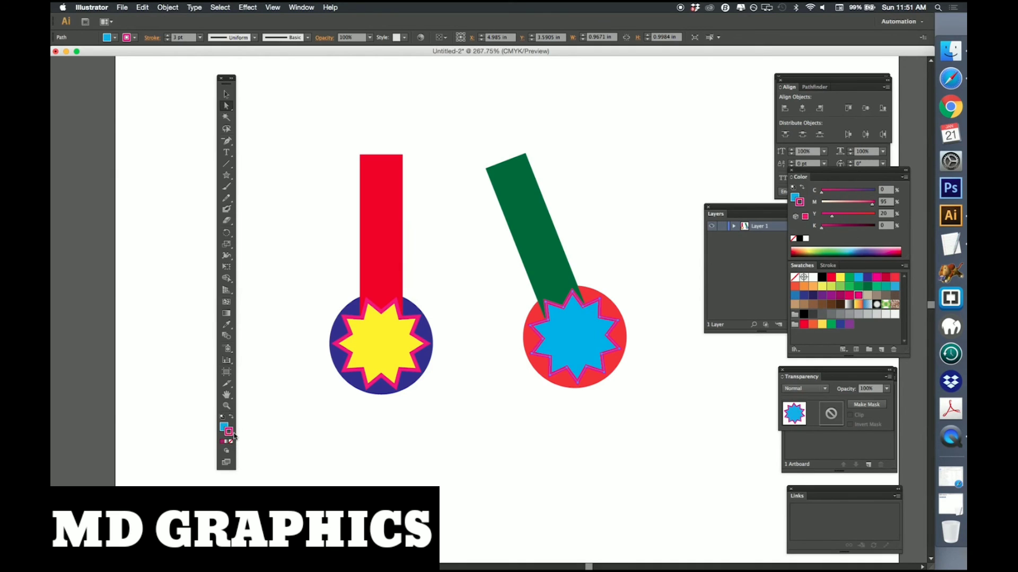
pyautogui.click(822, 287)
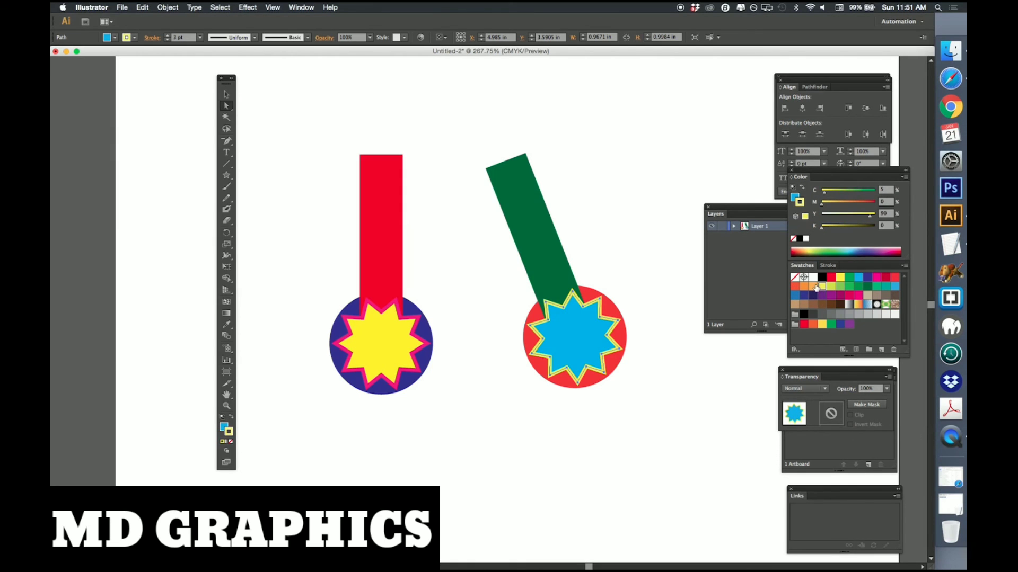